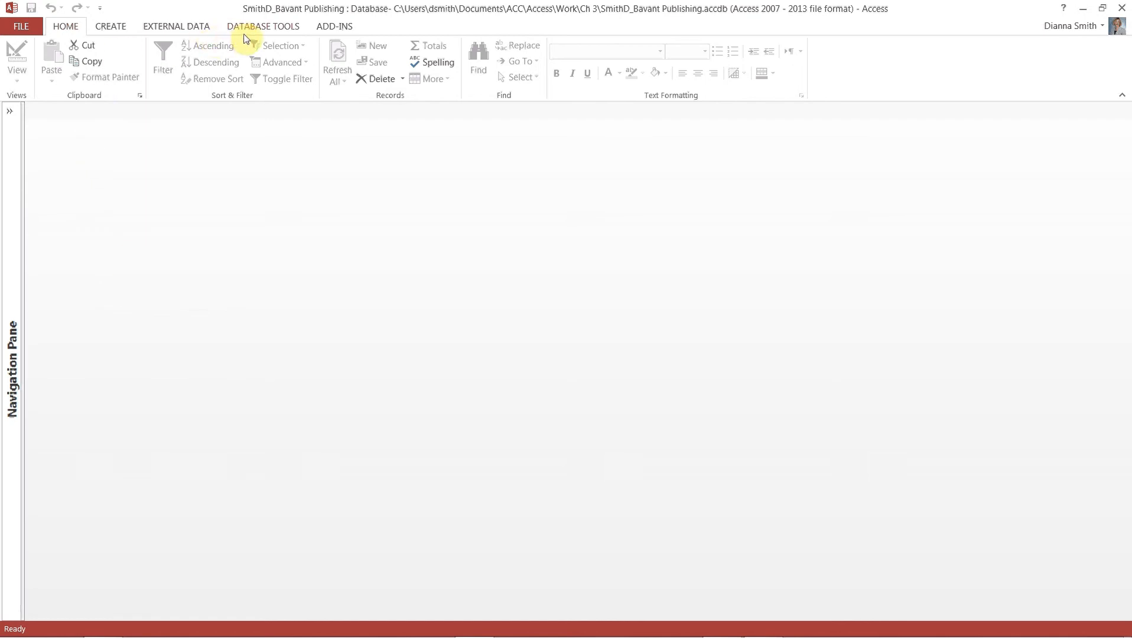
Add the Book Rep and Customer tables to the database's relationships layout.
click(280, 29)
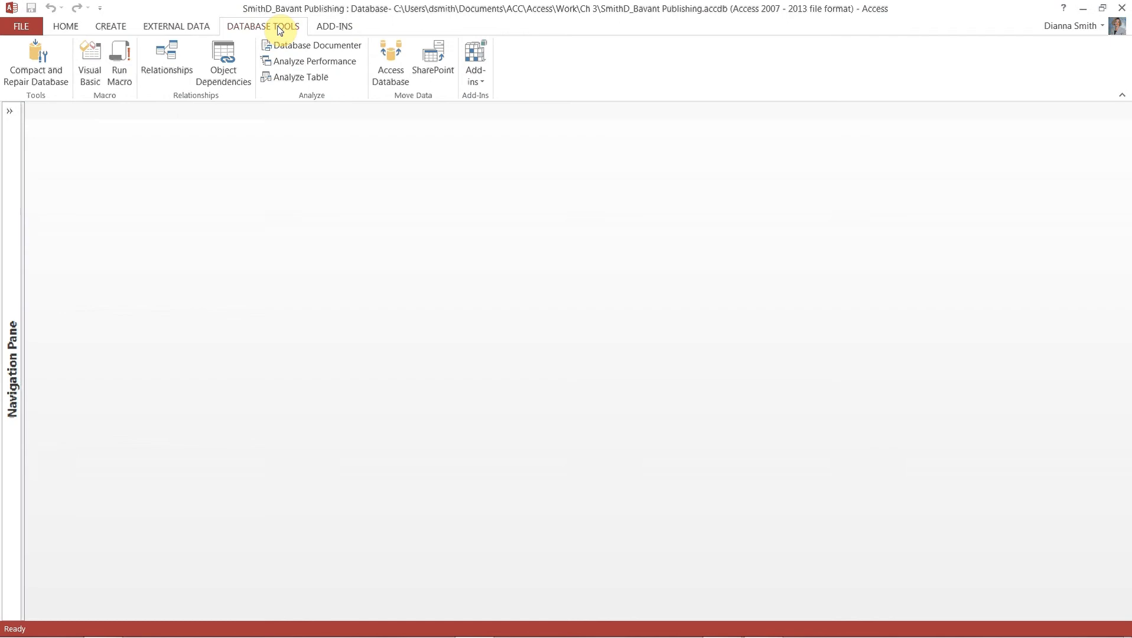
click(175, 60)
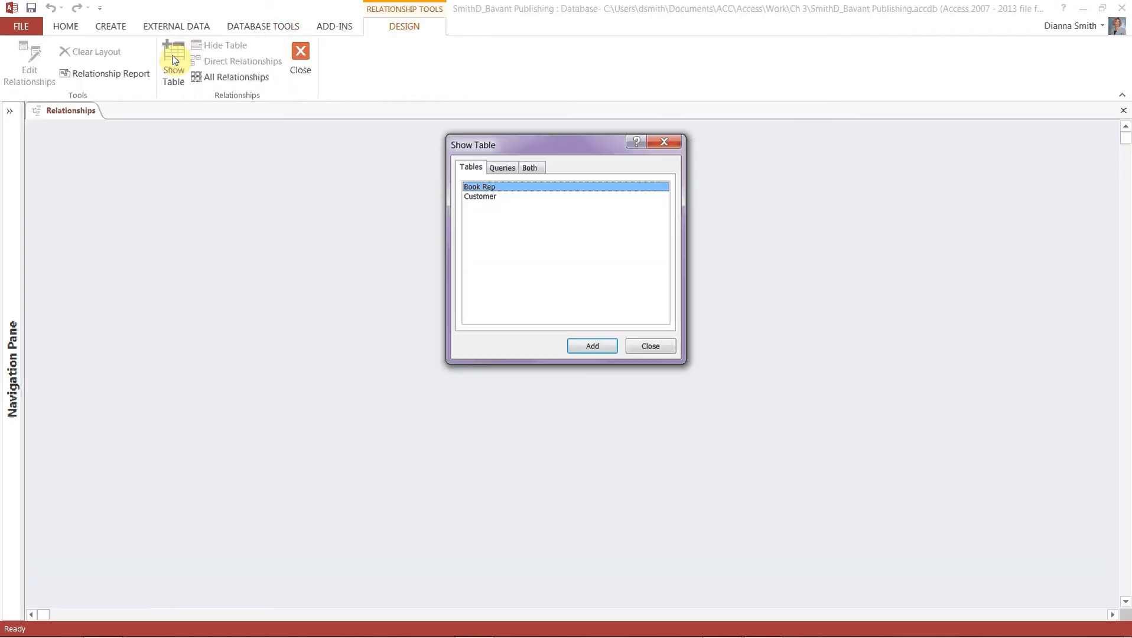
double_click(490, 189)
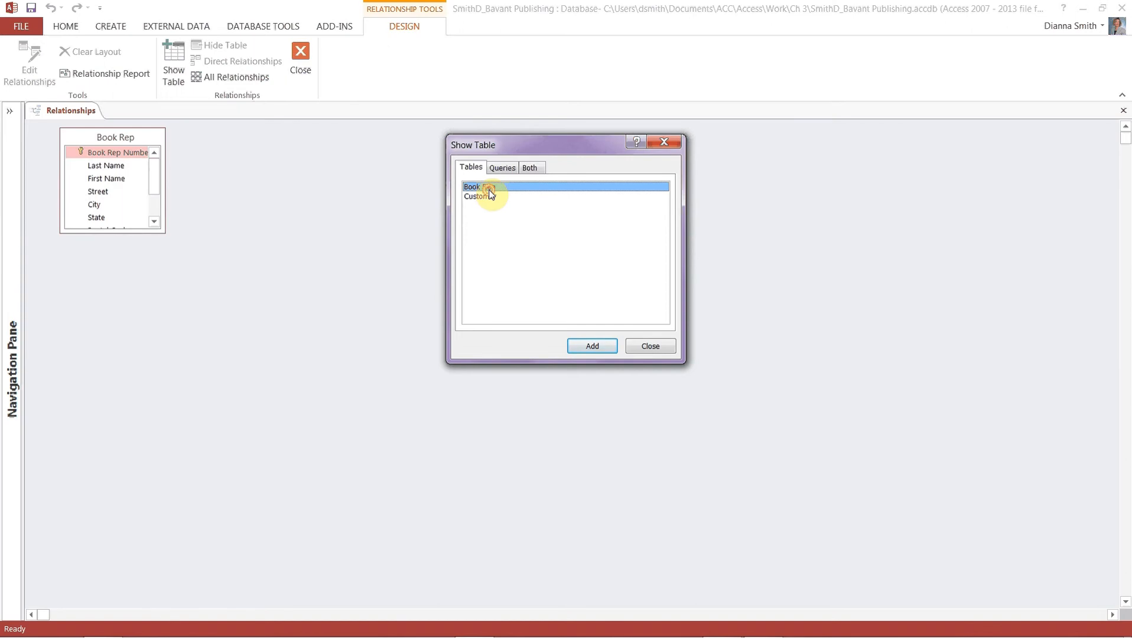
double_click(490, 199)
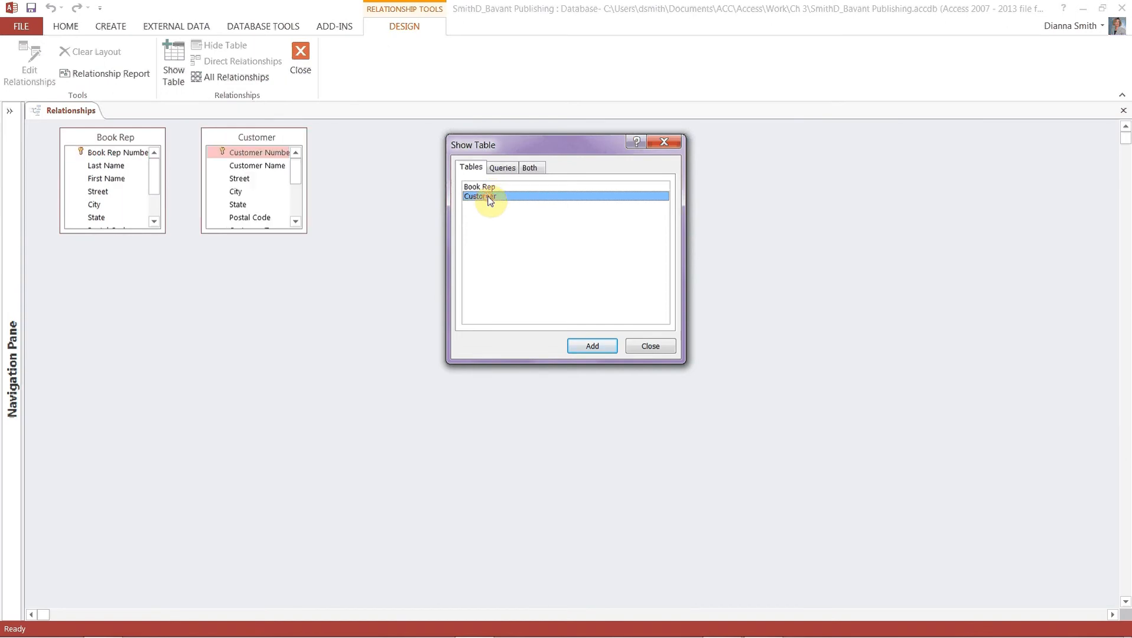
click(652, 347)
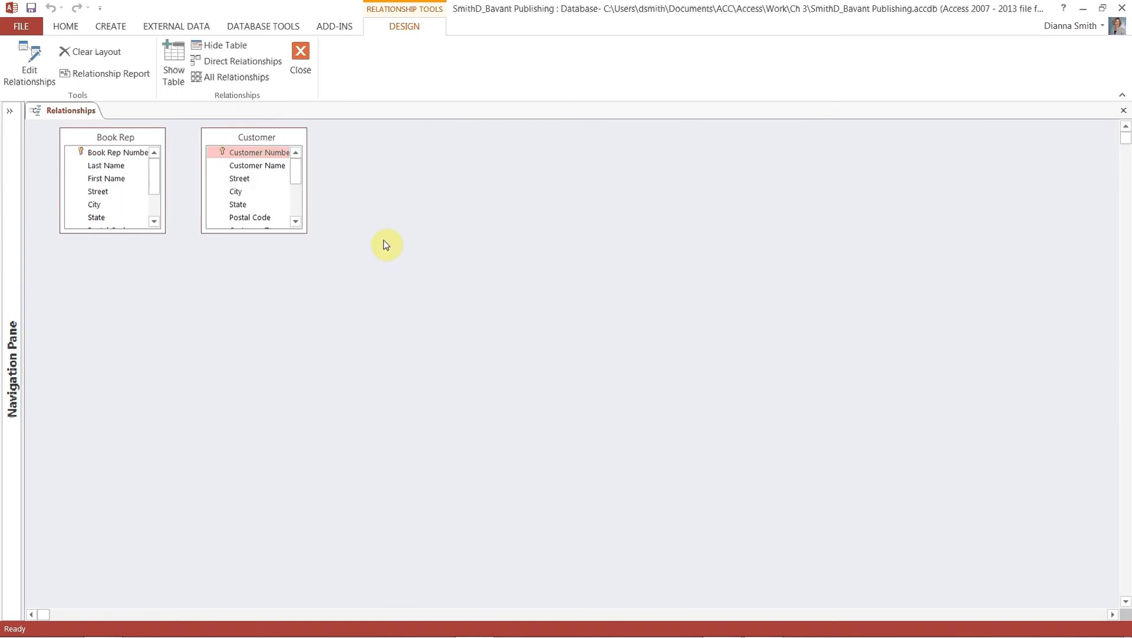
Enlarge the Customer and Book Rep field lists to show all fields and space the two tables apart.
drag(302, 230, 322, 335)
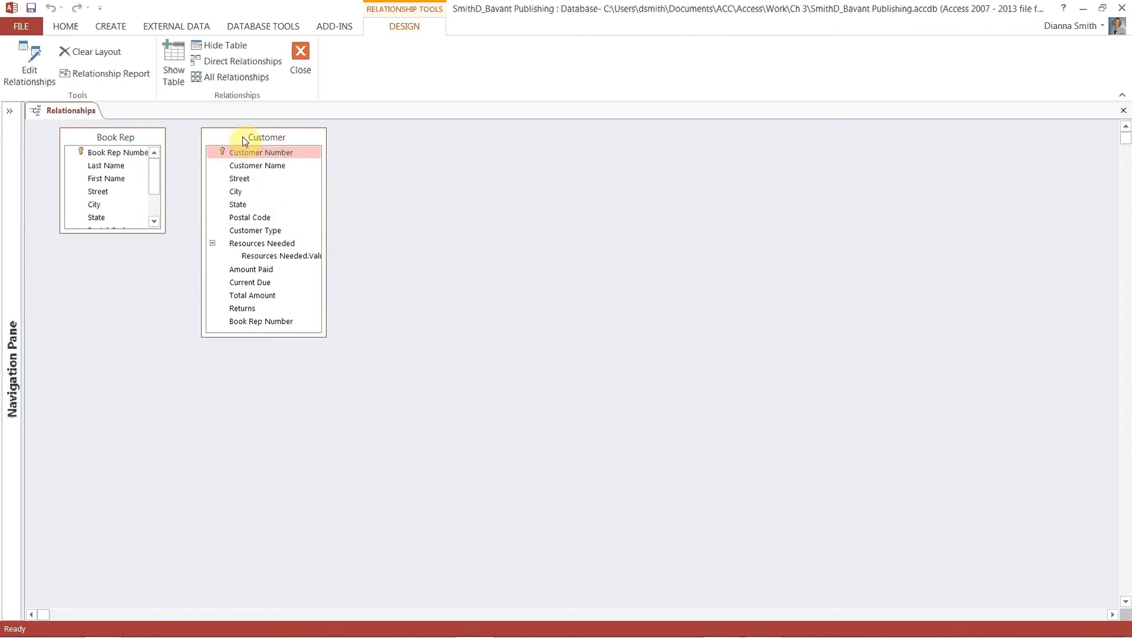
drag(243, 137, 375, 150)
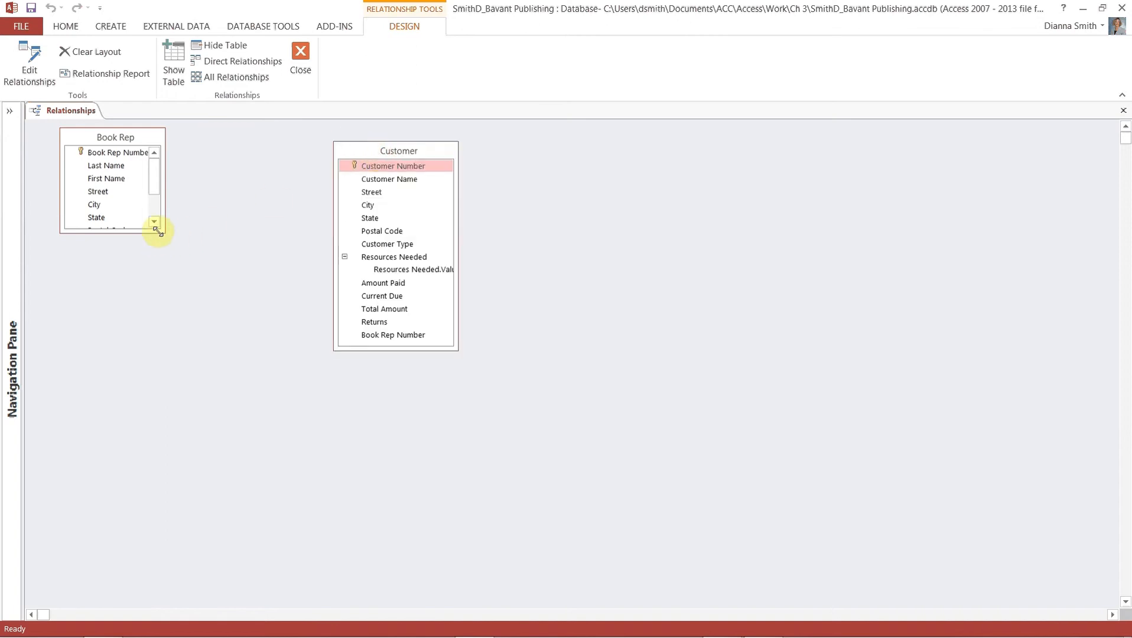
drag(158, 231, 180, 357)
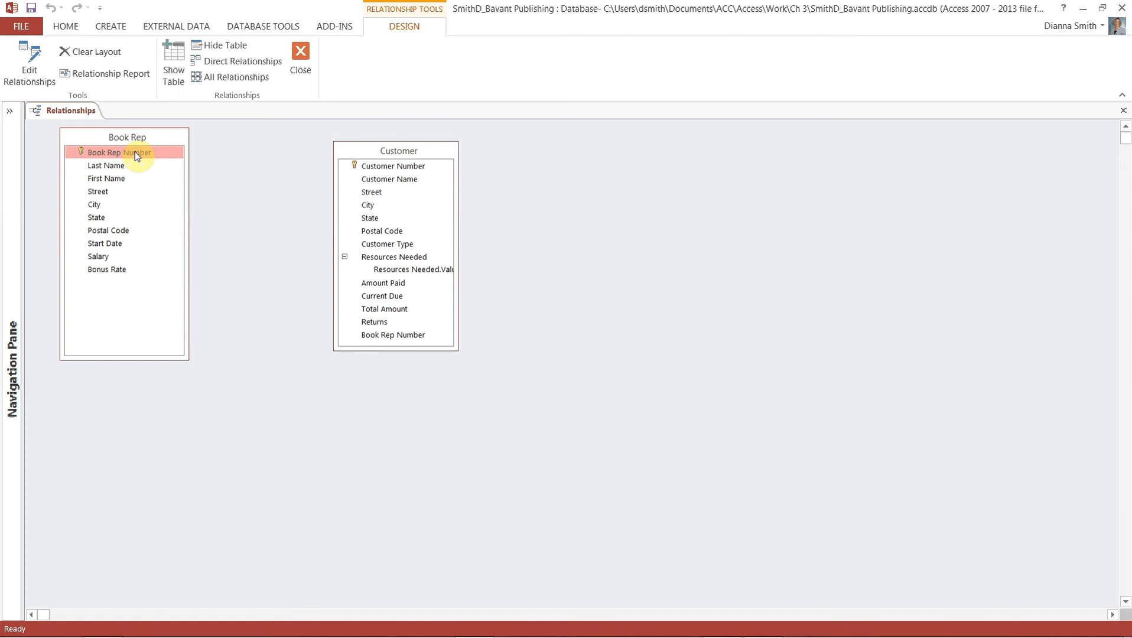
Create a relationship from Book Rep to Customer on Book Rep Number, with Enforce Referential Integrity and Cascade Update Related Fields enabled.
drag(136, 151, 367, 338)
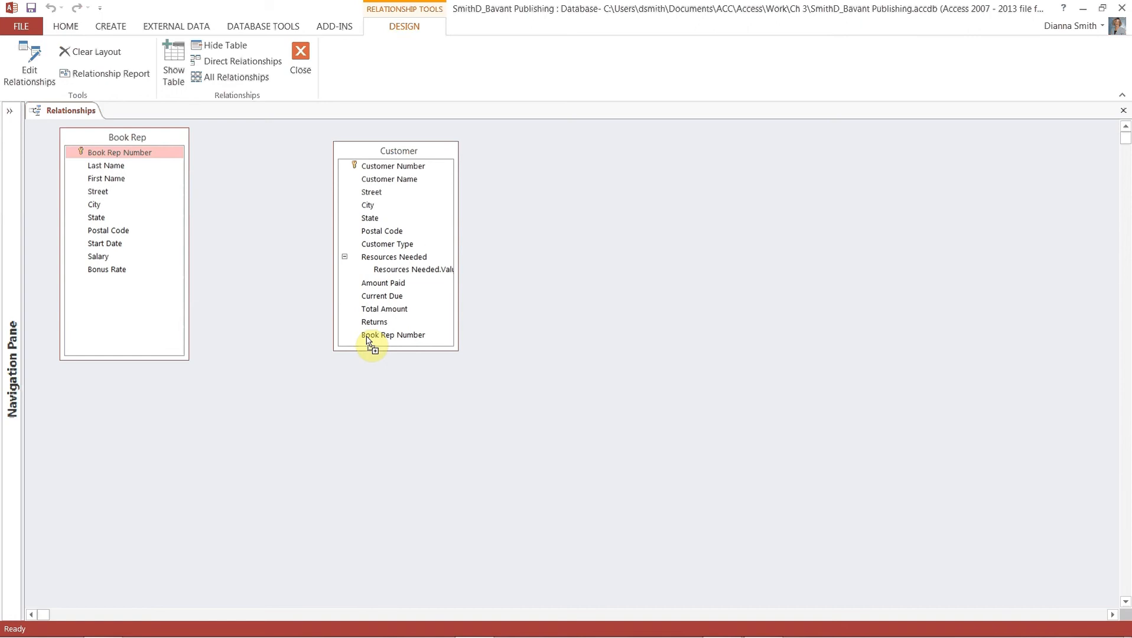
mouse_move(367, 338)
mouse_down()
mouse_move(381, 325)
mouse_move(379, 196)
mouse_move(395, 329)
mouse_move(385, 338)
mouse_up()
drag(386, 338, 386, 338)
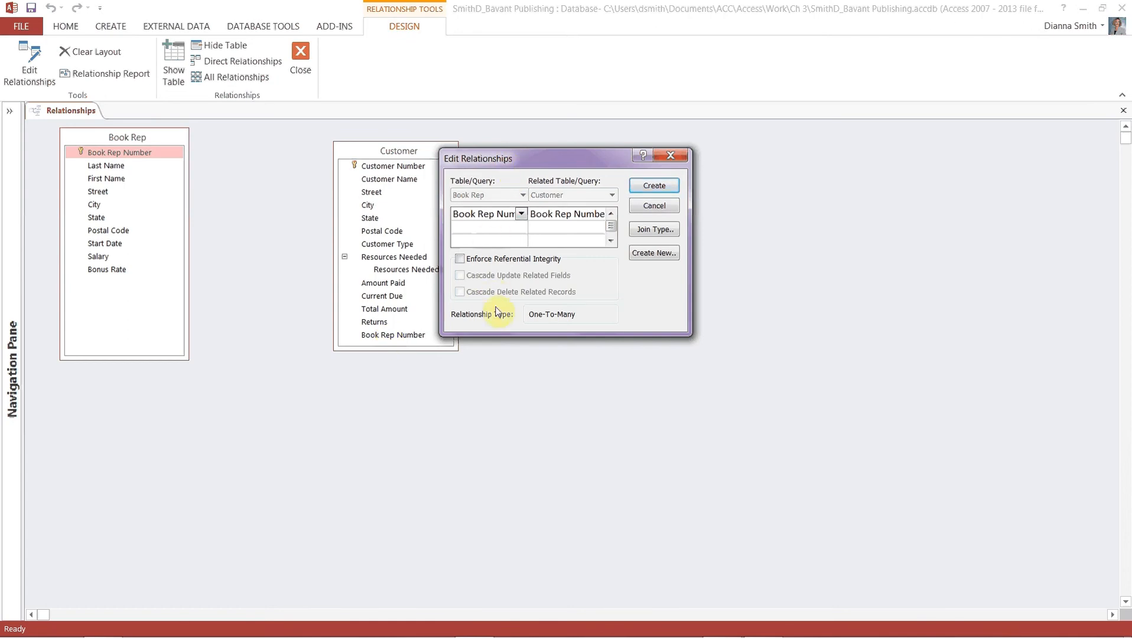
drag(519, 159, 249, 155)
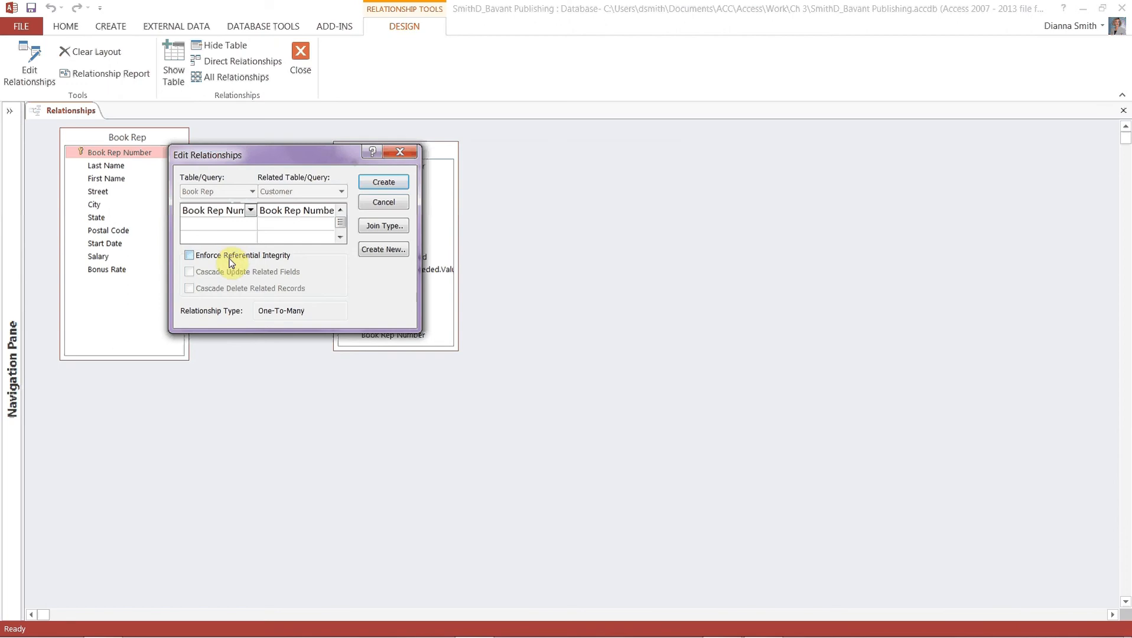
click(191, 258)
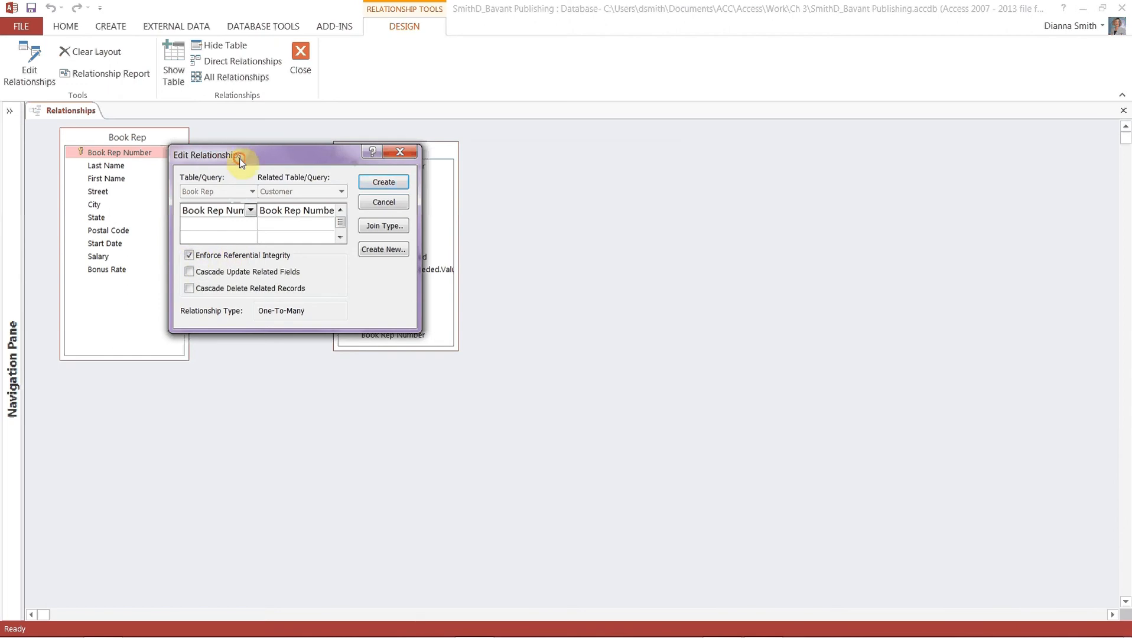
drag(240, 158, 606, 179)
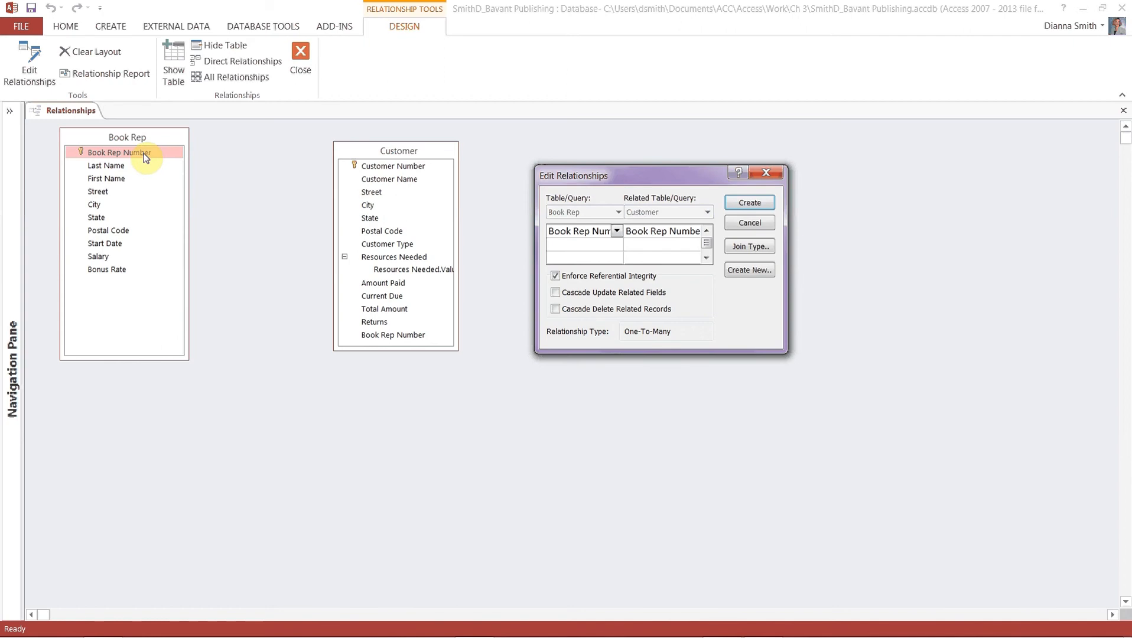
click(556, 292)
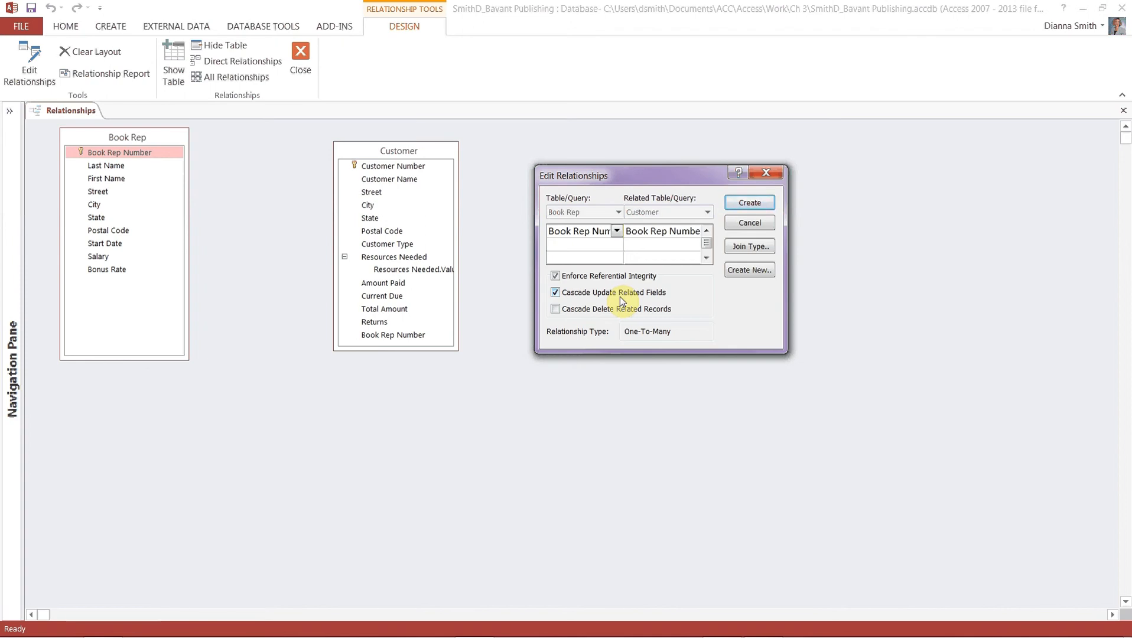
click(750, 203)
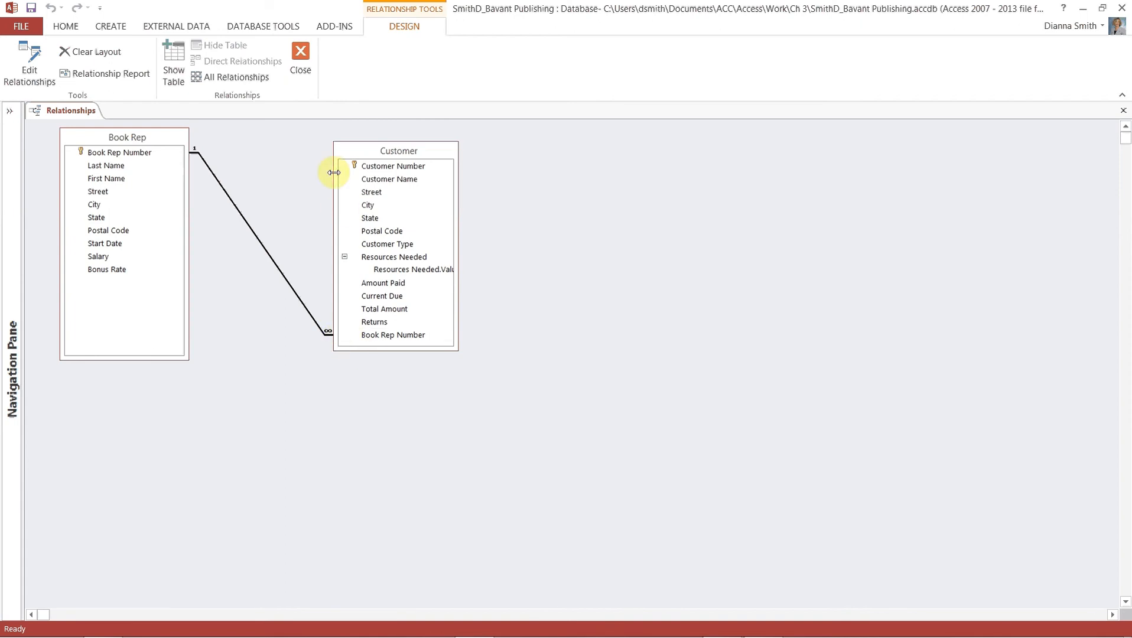
Move the Customer field list closer to Book Rep and review the relationship's settings before closing the relationships layout.
drag(369, 148, 294, 143)
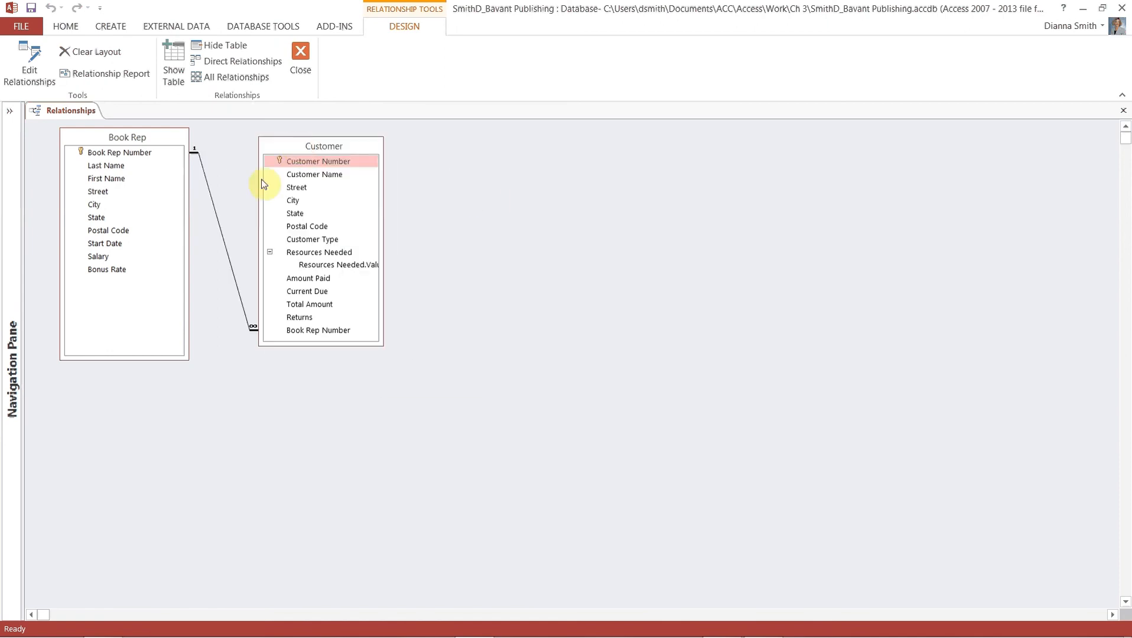
double_click(221, 231)
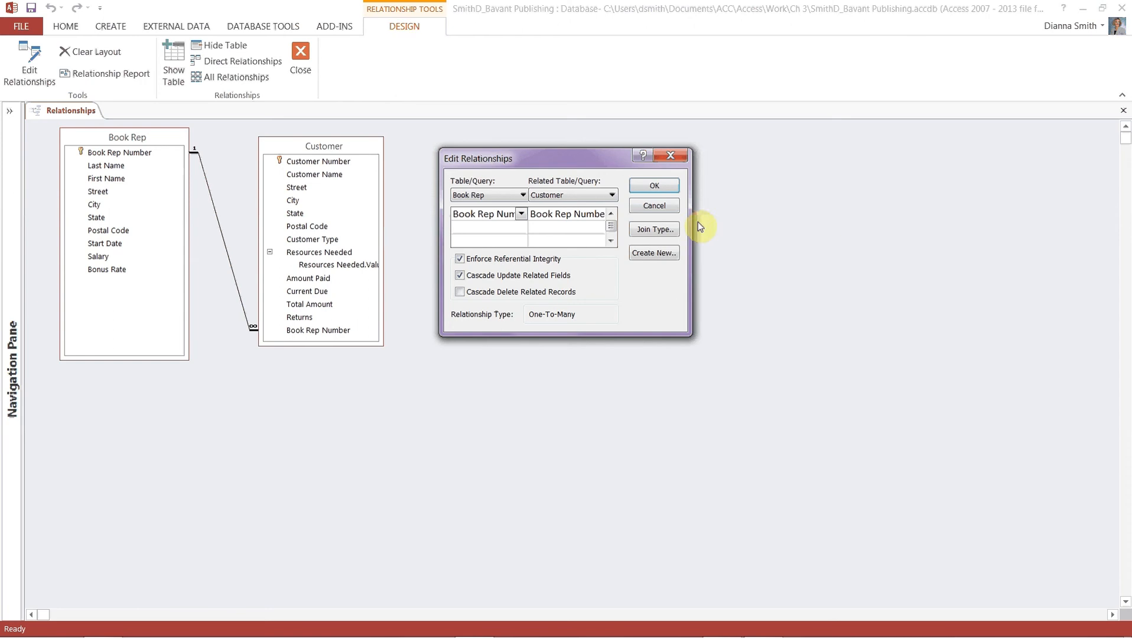
click(650, 208)
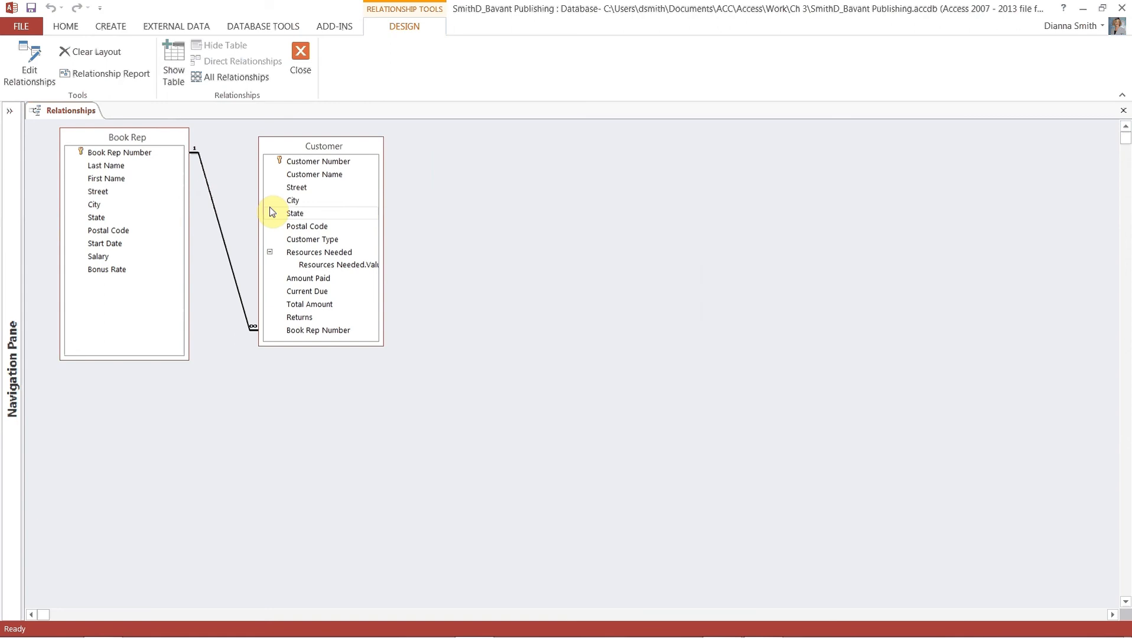
click(1124, 111)
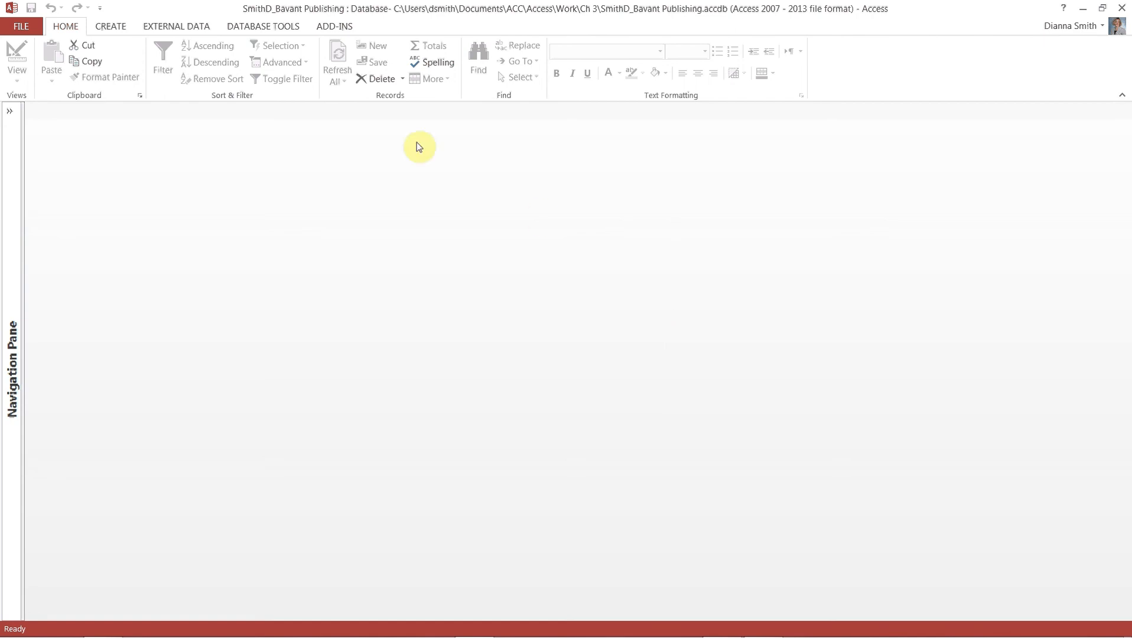
Open the Book Rep table, view the related customers of book rep 42 in the subdatasheet, and close the table.
click(10, 111)
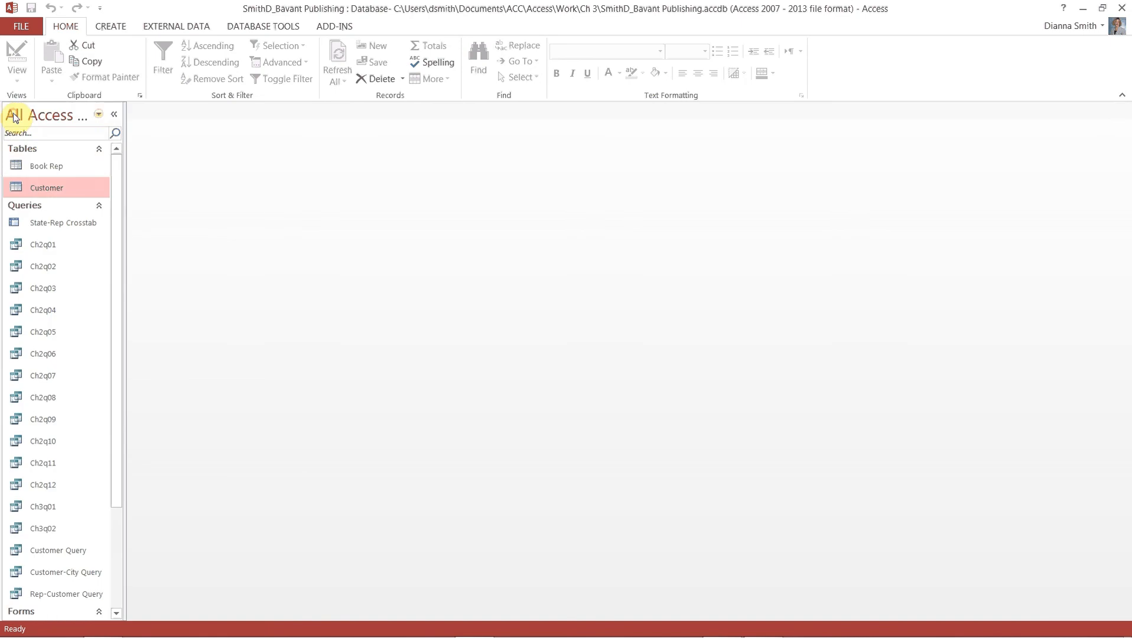
click(35, 168)
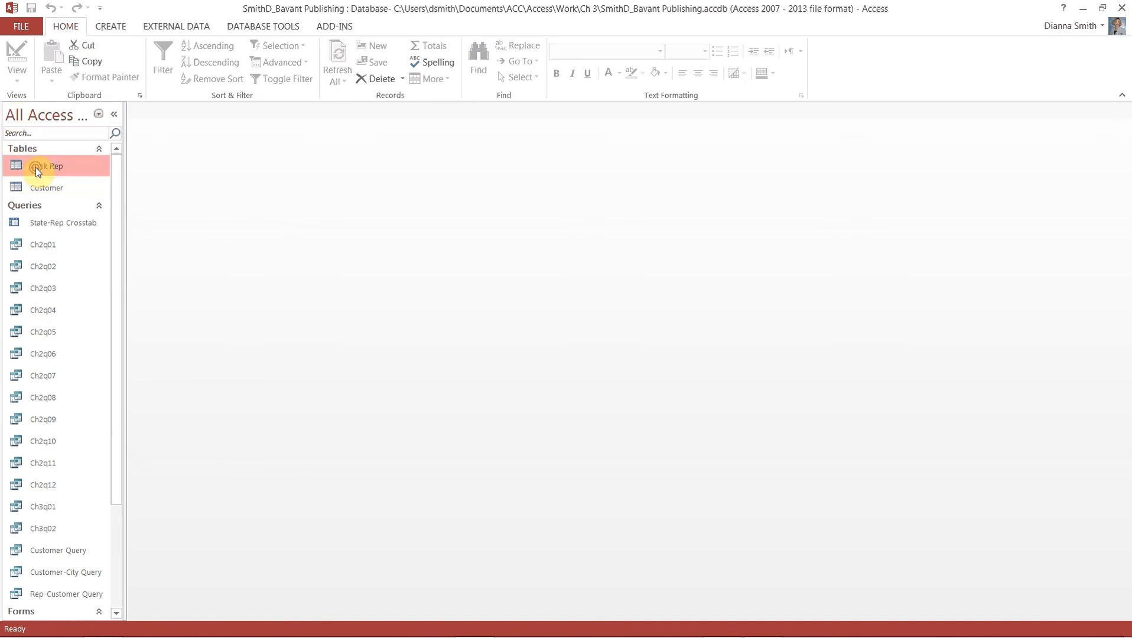
double_click(37, 168)
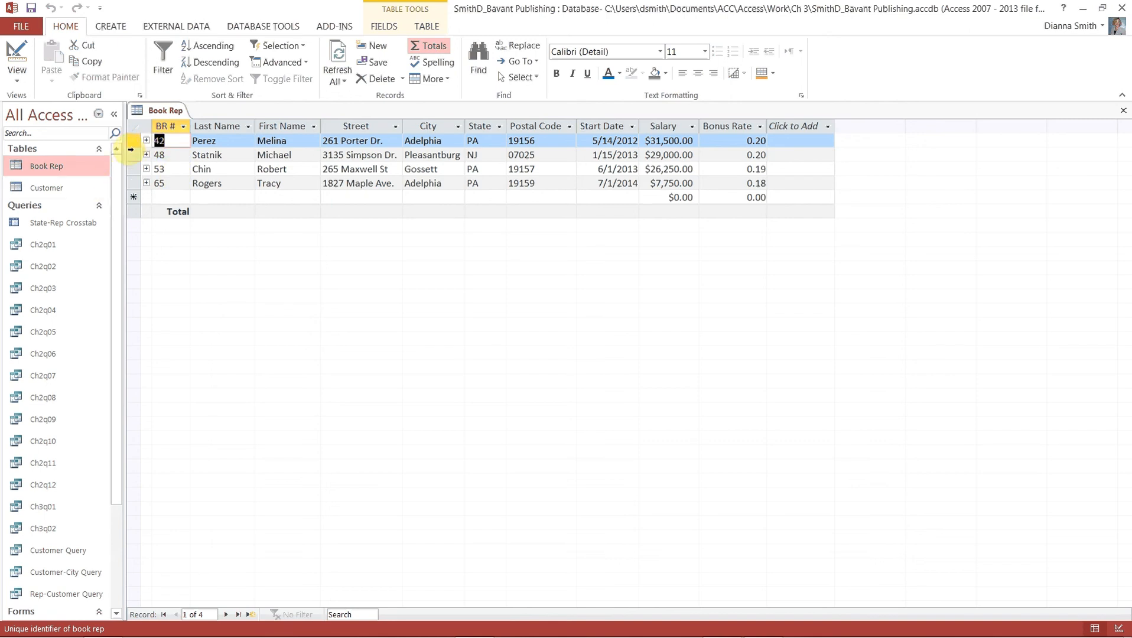
click(147, 141)
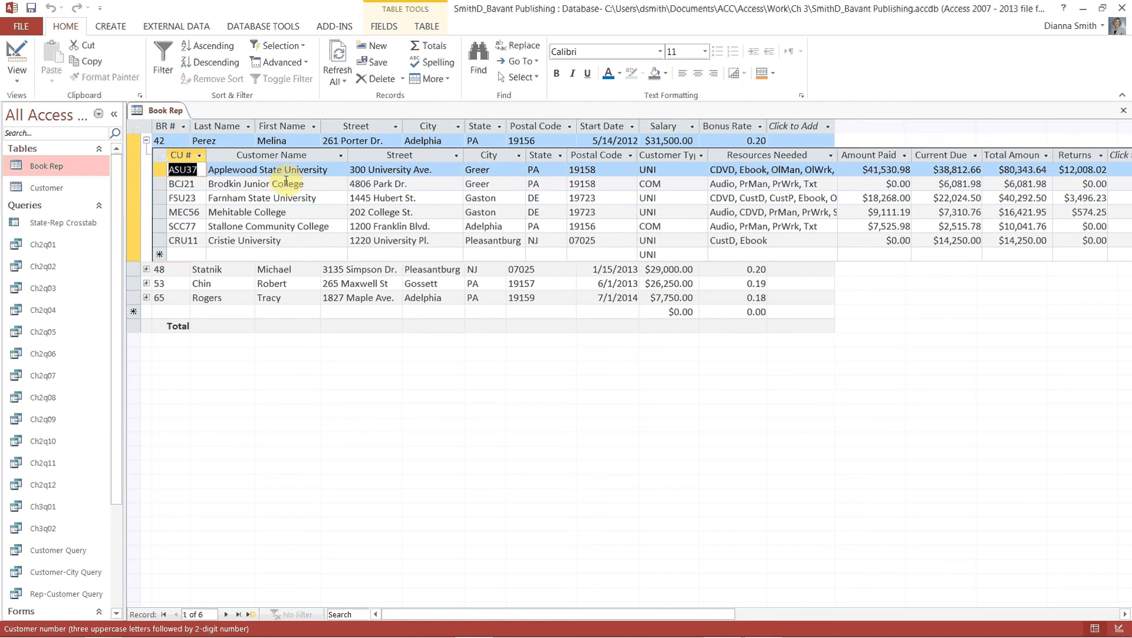
click(146, 142)
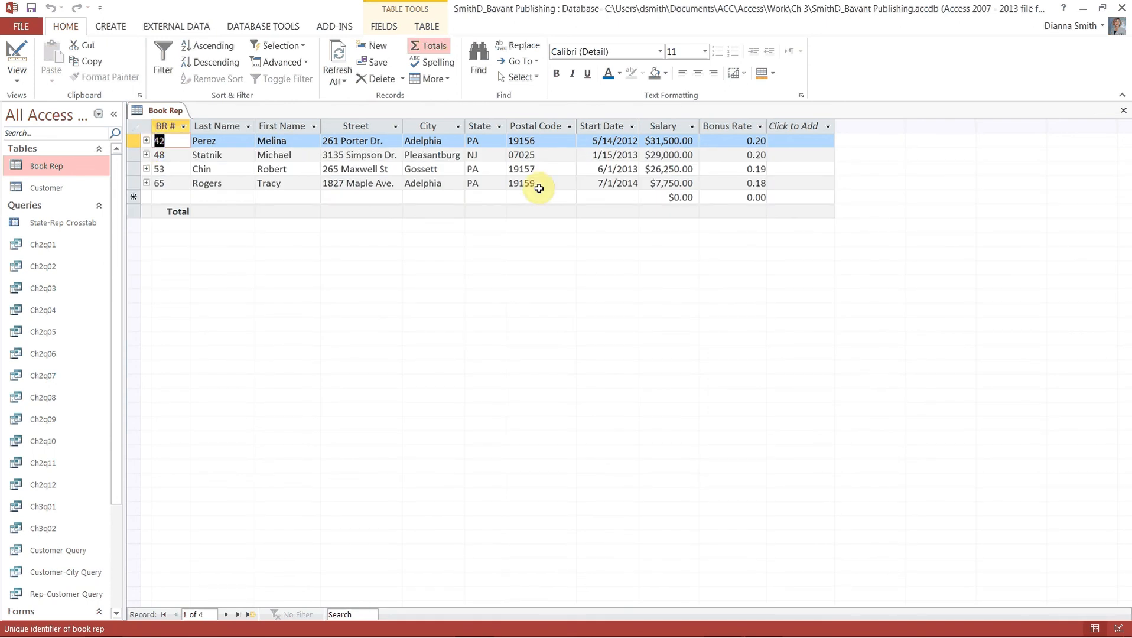
click(1123, 111)
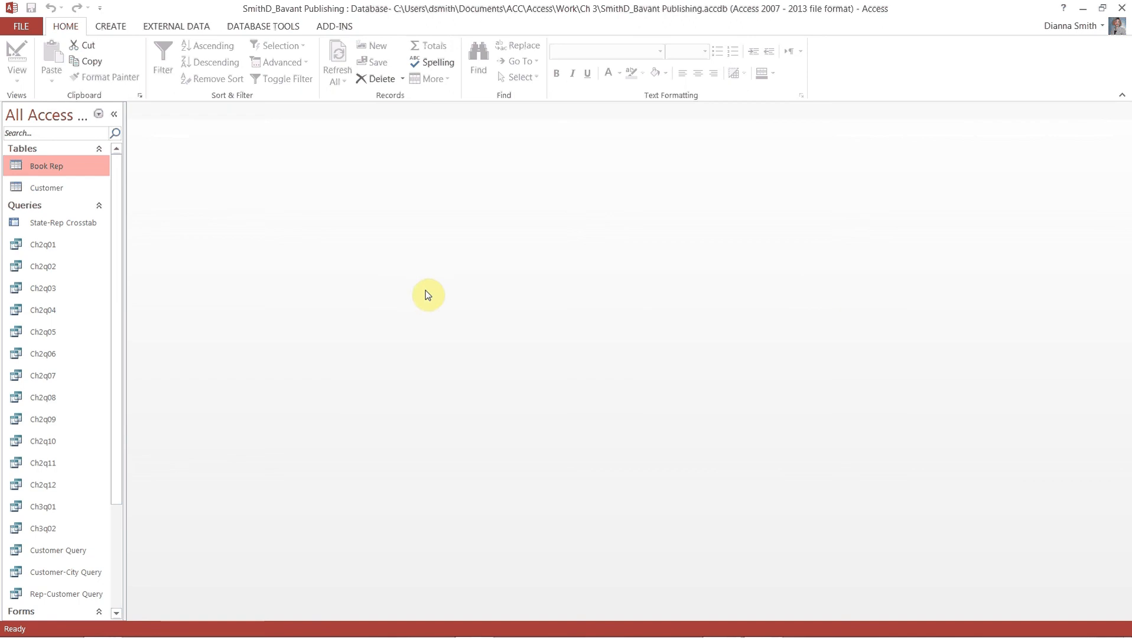
Sort the Customer table by City in ascending order and close it without saving the design changes.
double_click(64, 191)
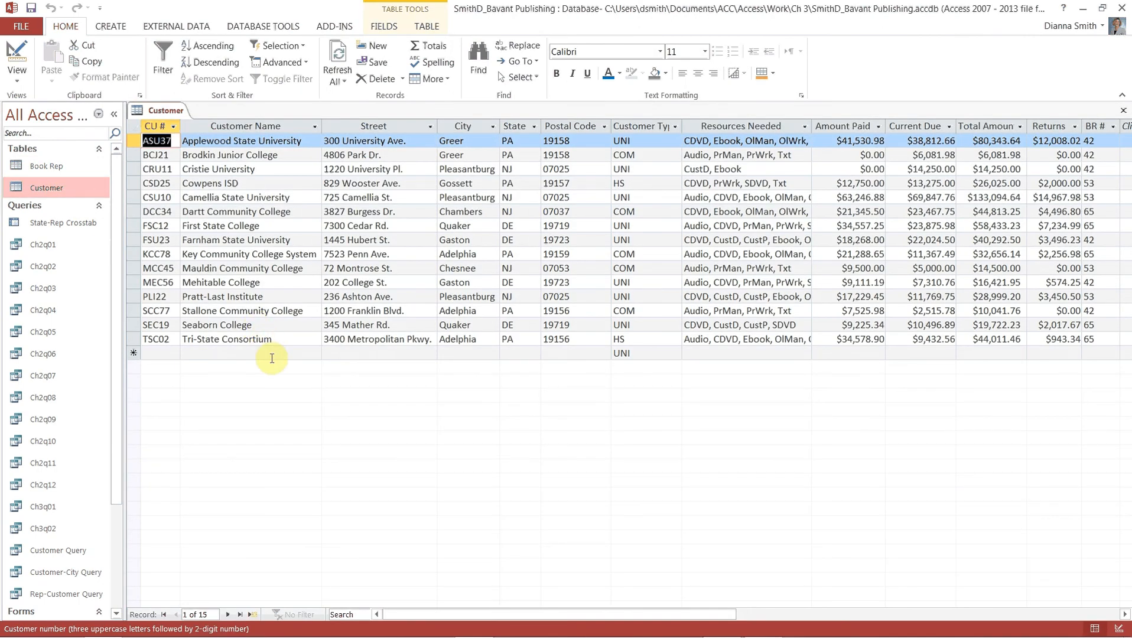
click(470, 140)
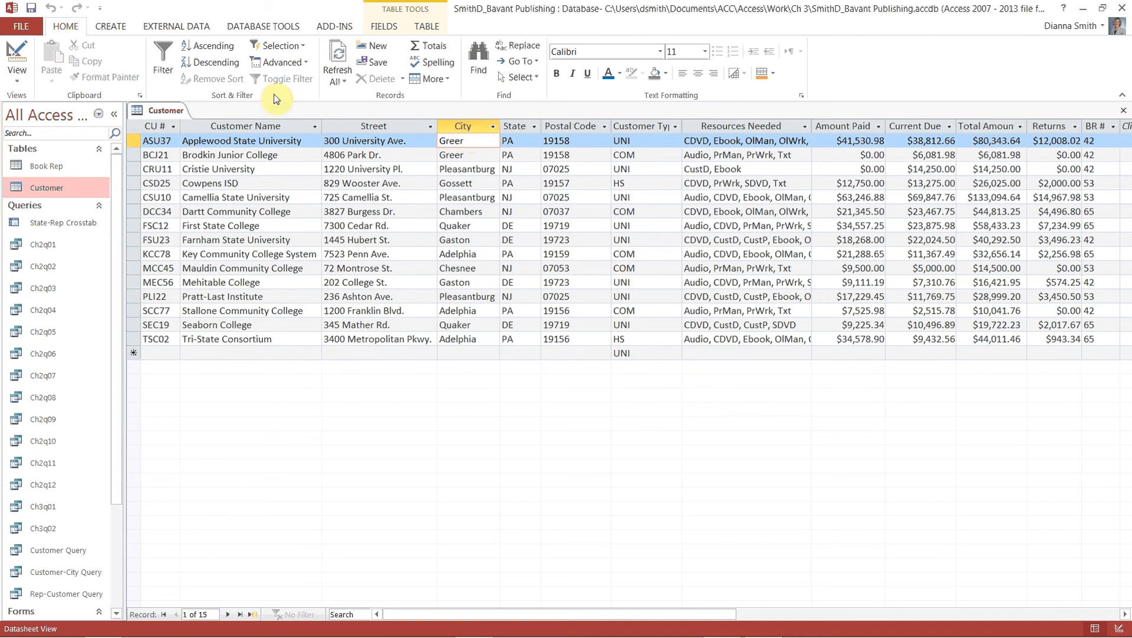
click(217, 47)
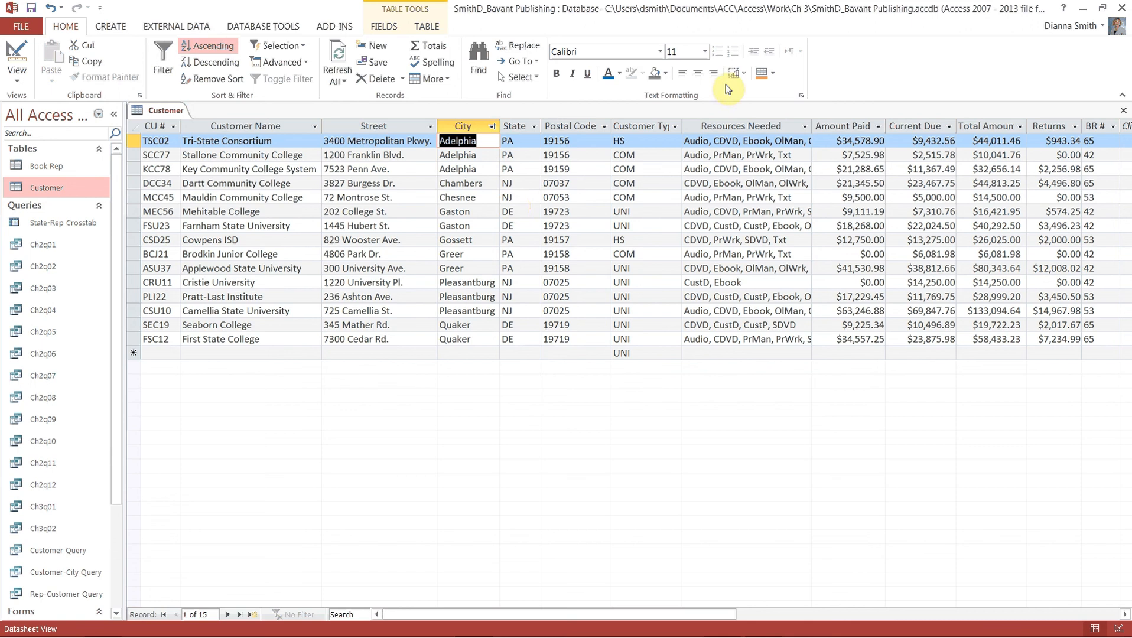
click(1123, 109)
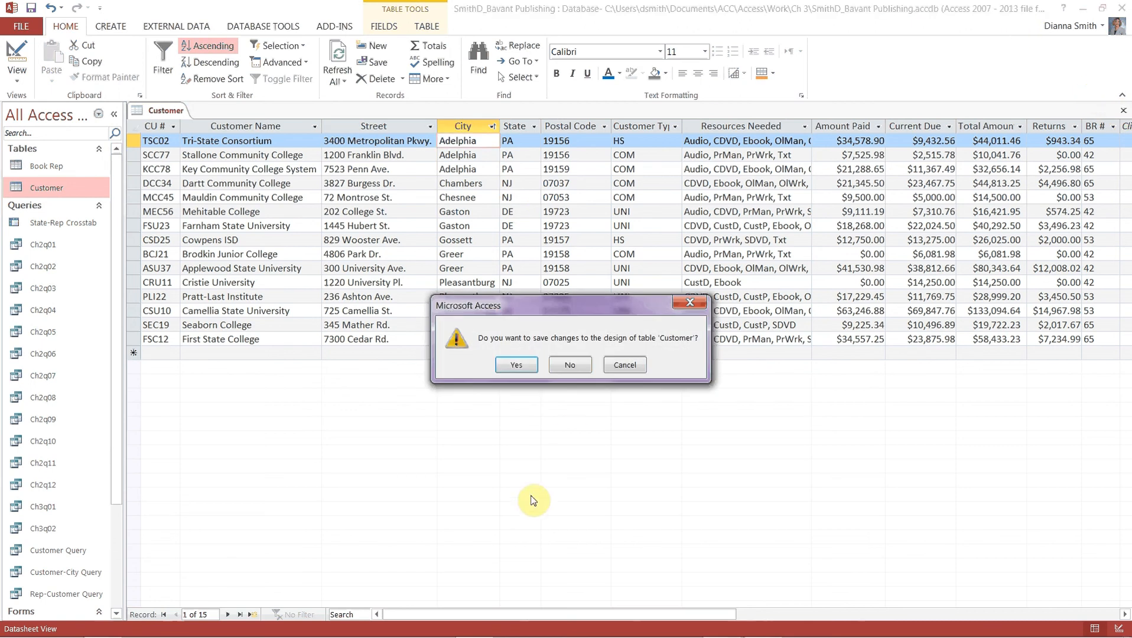
click(579, 366)
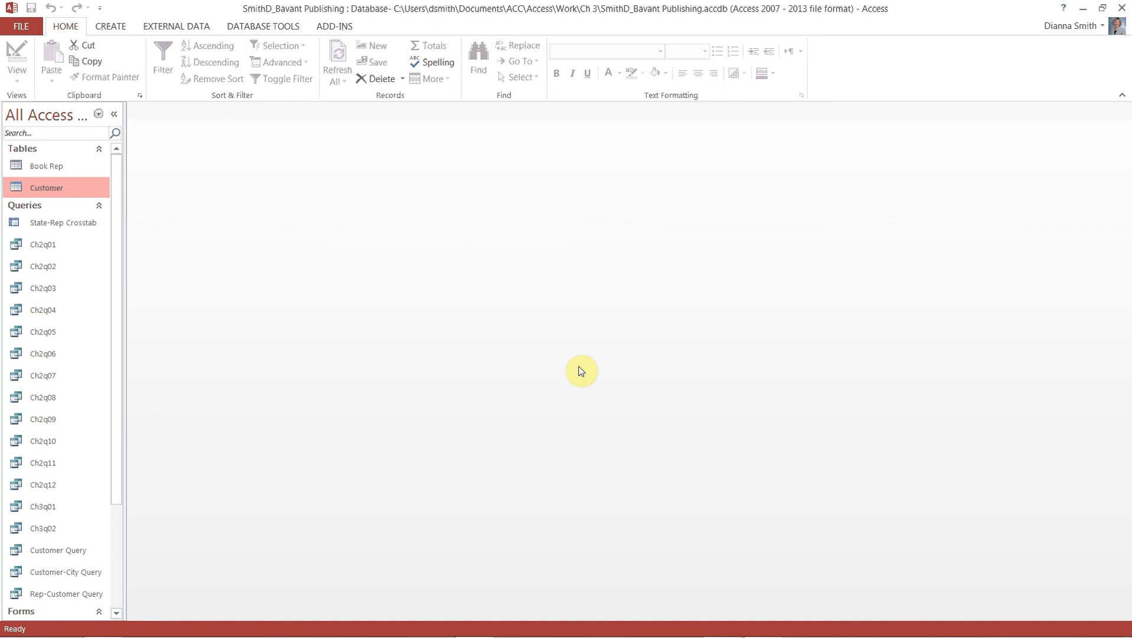